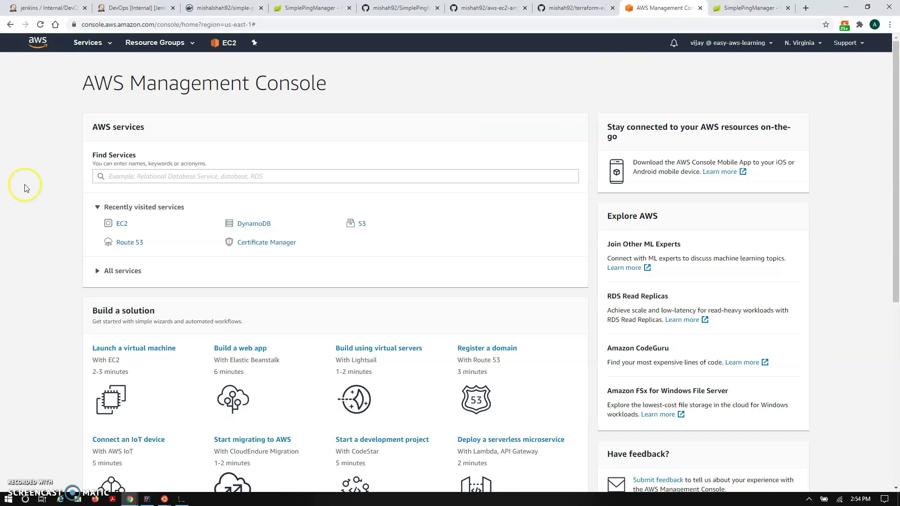
Open the EC2 console in a new tab and list the running instances.
middle_click(118, 223)
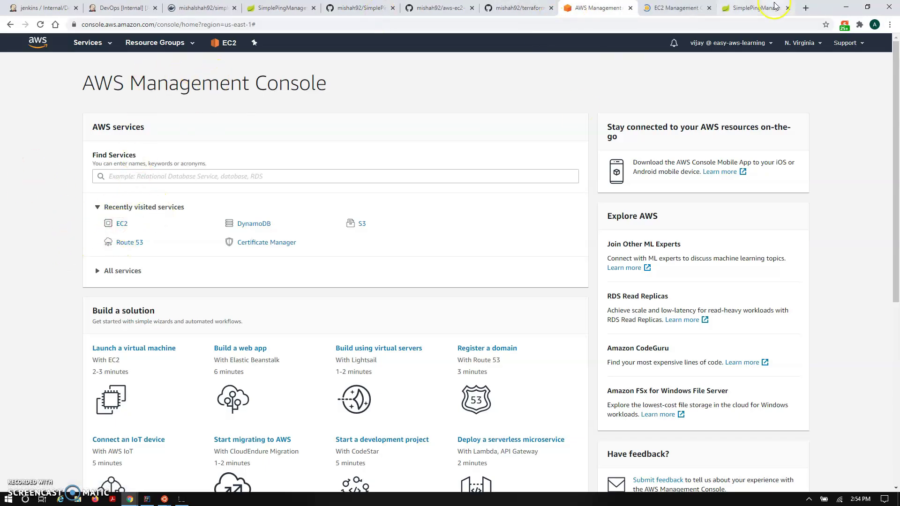
click(671, 8)
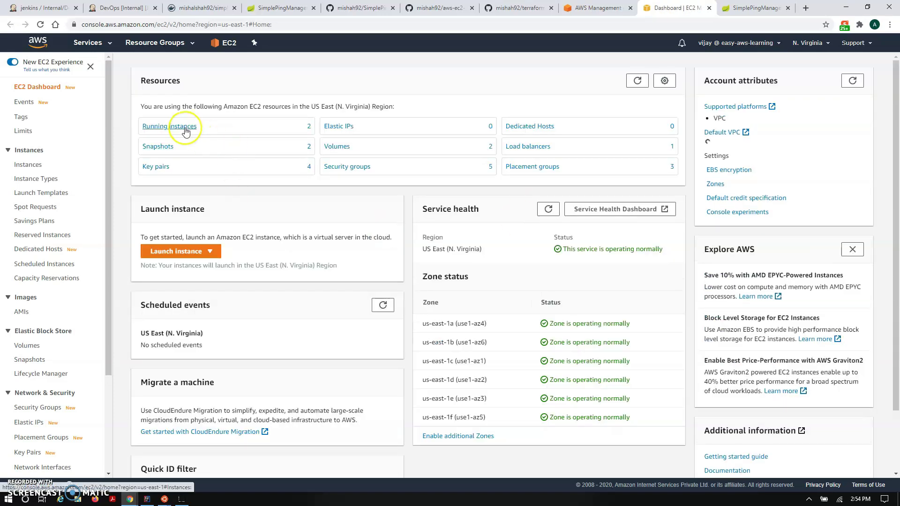
click(185, 127)
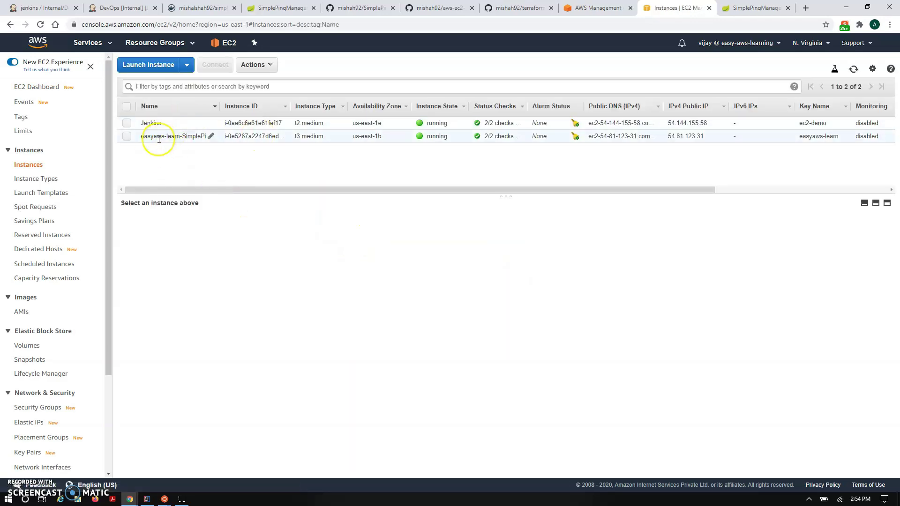
Select the SimplePingManager instance to view its instance ID and public IP, then go to the SSH terminal.
drag(144, 139, 177, 135)
double_click(194, 136)
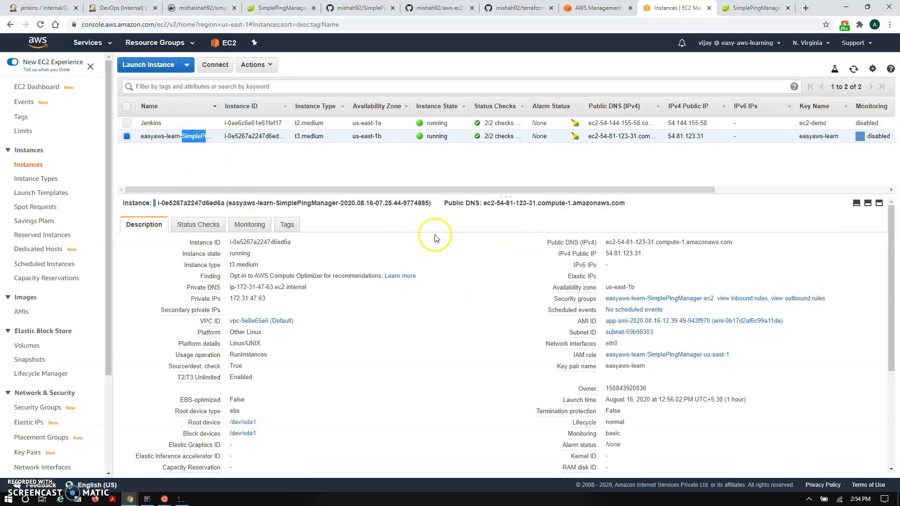
double_click(253, 136)
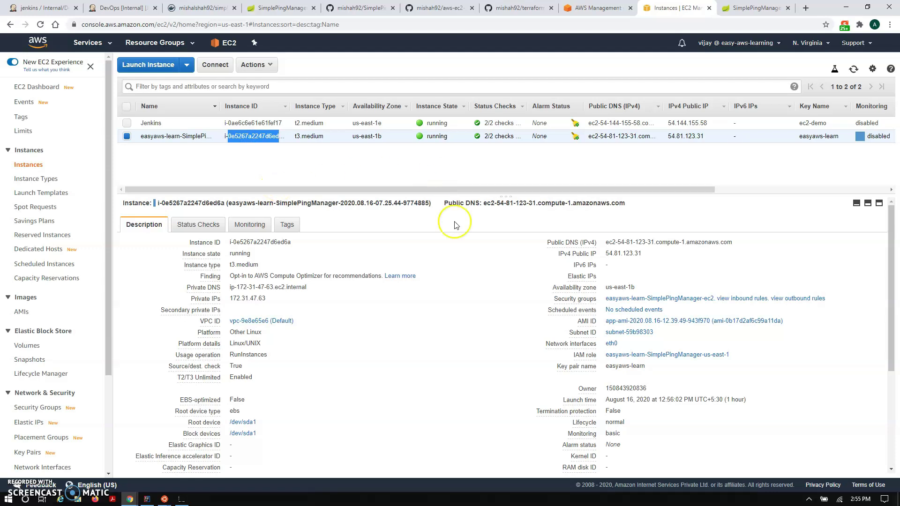
click(617, 253)
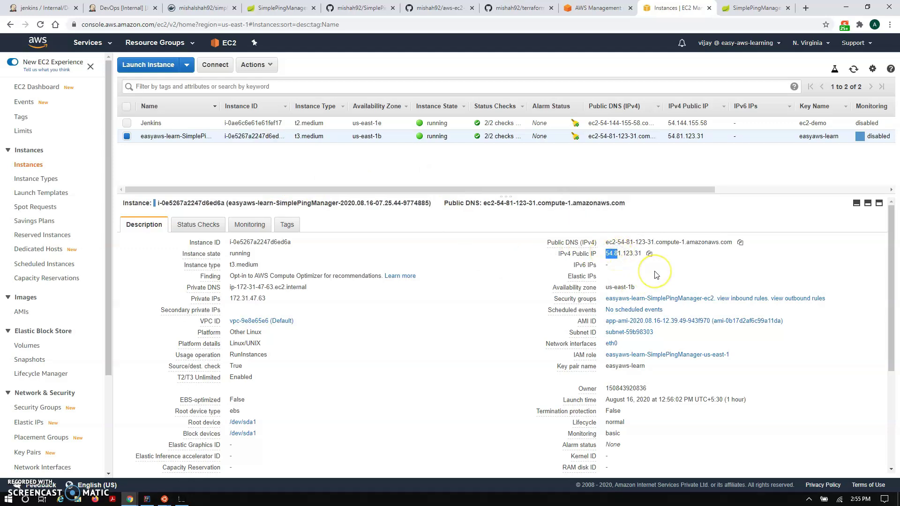
key(alt+Tab)
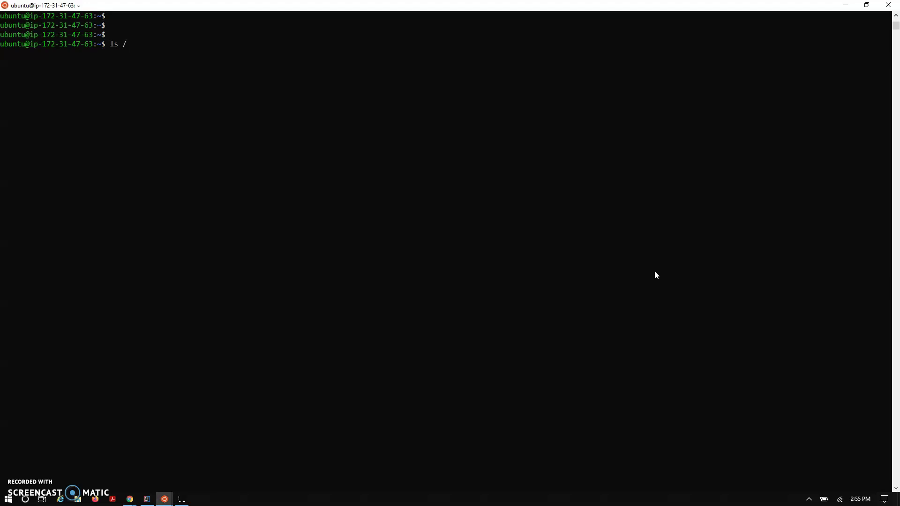
List the root directory and spot docker-compose.yaml.
key(Return)
drag(64, 53, 121, 54)
click(145, 53)
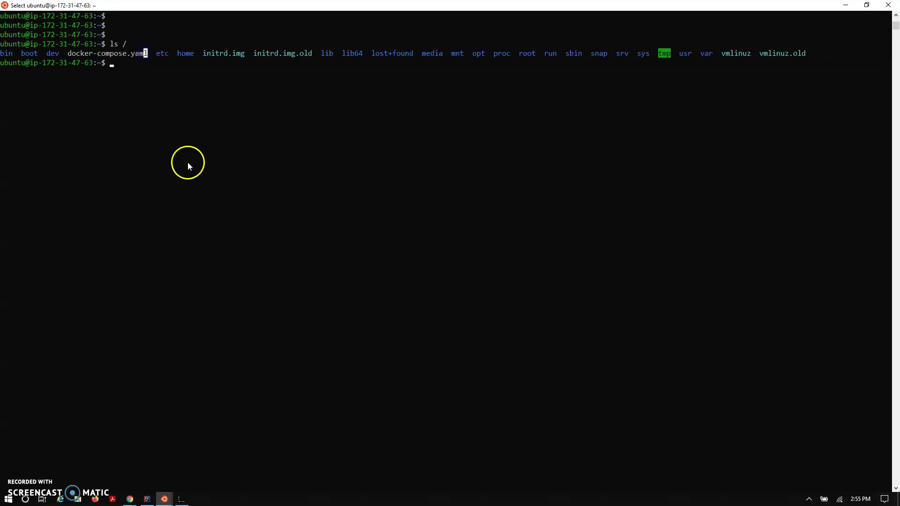
click(187, 162)
Run docker ps to confirm the simple-ping-manager container is running with port 8080 mapped.
text(docker)
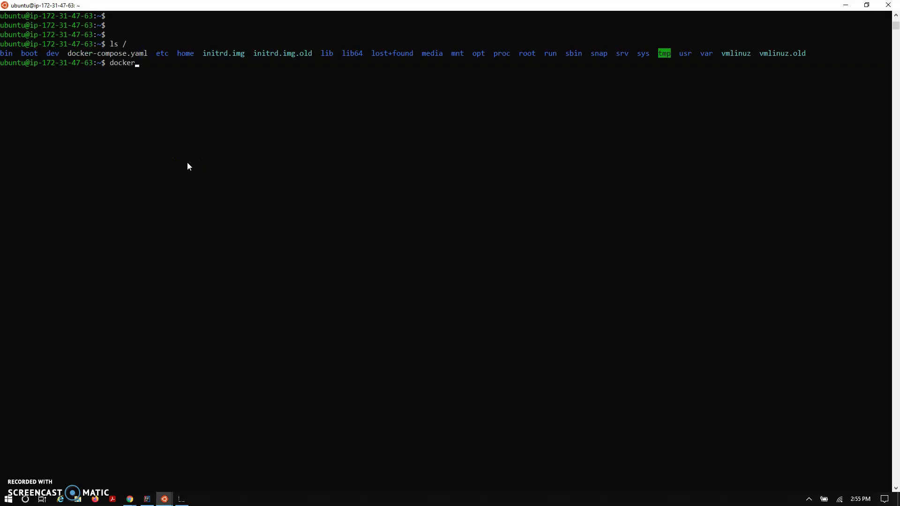
text( ps)
key(Return)
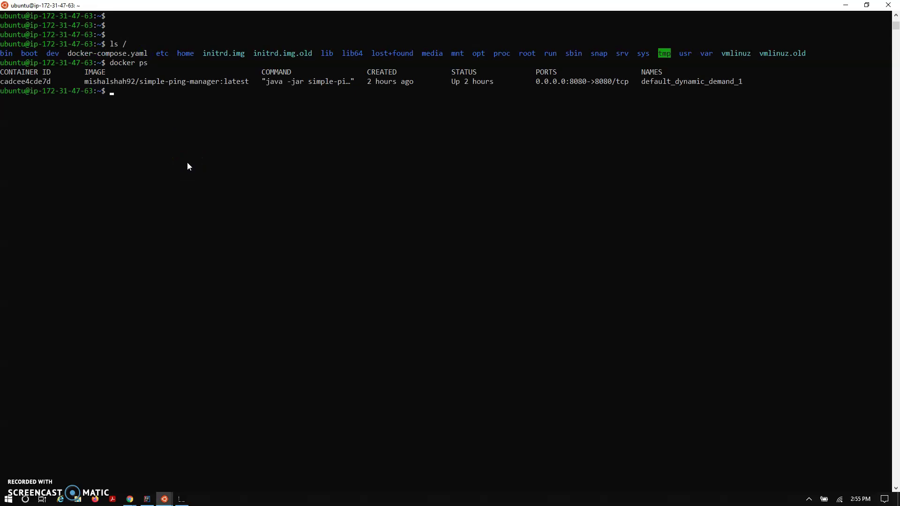
drag(140, 83, 209, 83)
click(209, 81)
drag(600, 90, 552, 83)
click(551, 82)
key(alt+Tab)
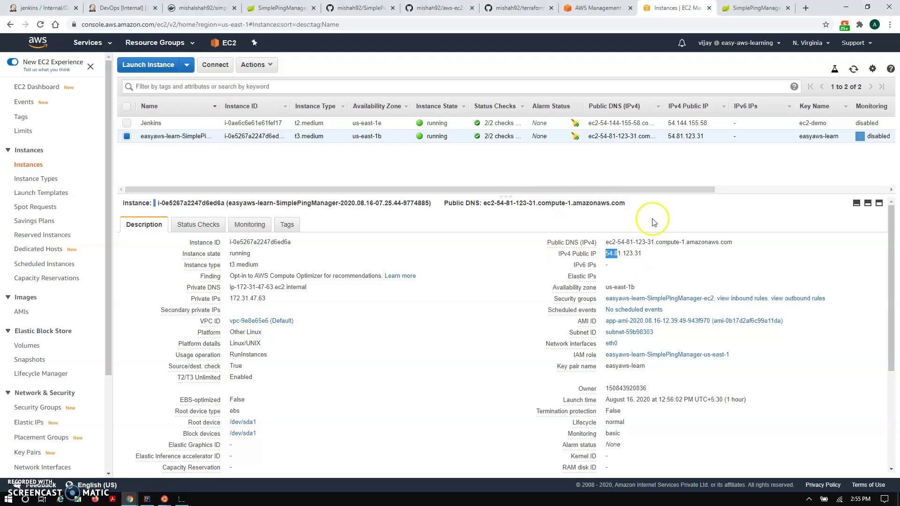
Check the successful ping statistics in the running SimplePingManager app.
click(741, 8)
key(alt+Tab)
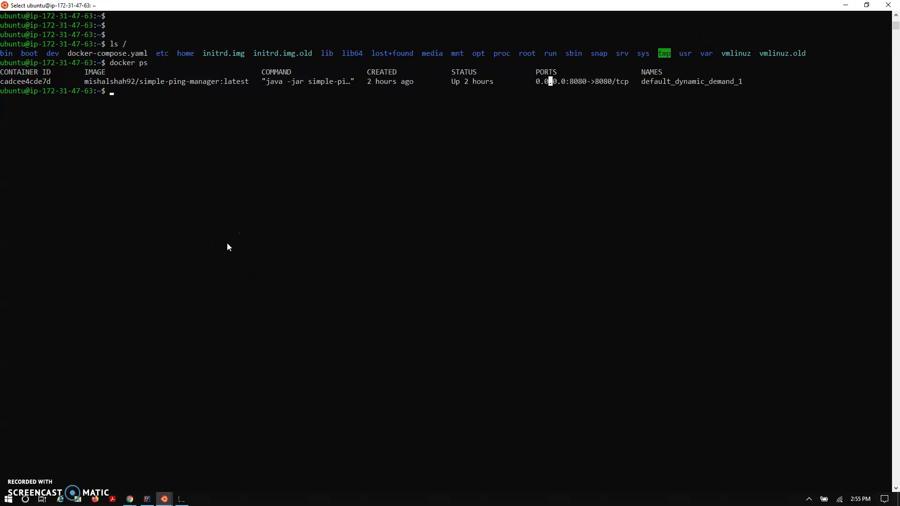
key(alt+Tab)
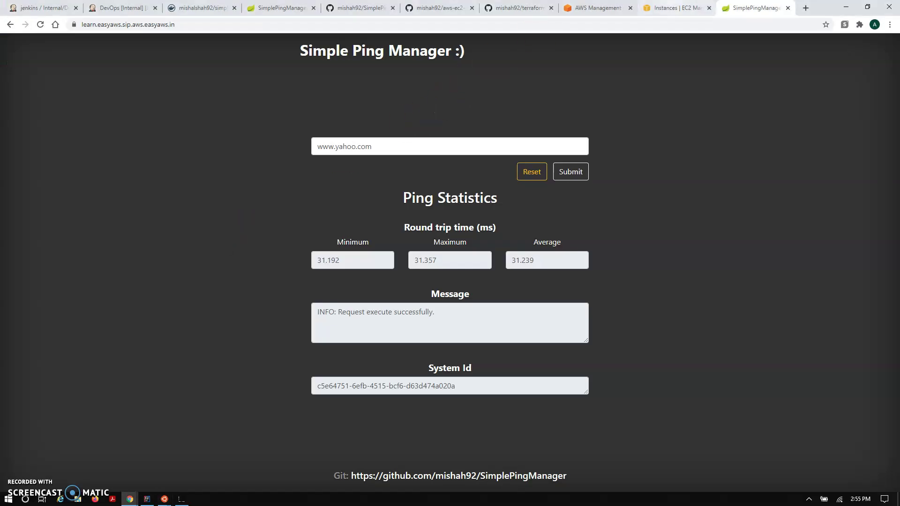
Return to the EC2 console and go to the Auto Scaling Groups list.
click(666, 8)
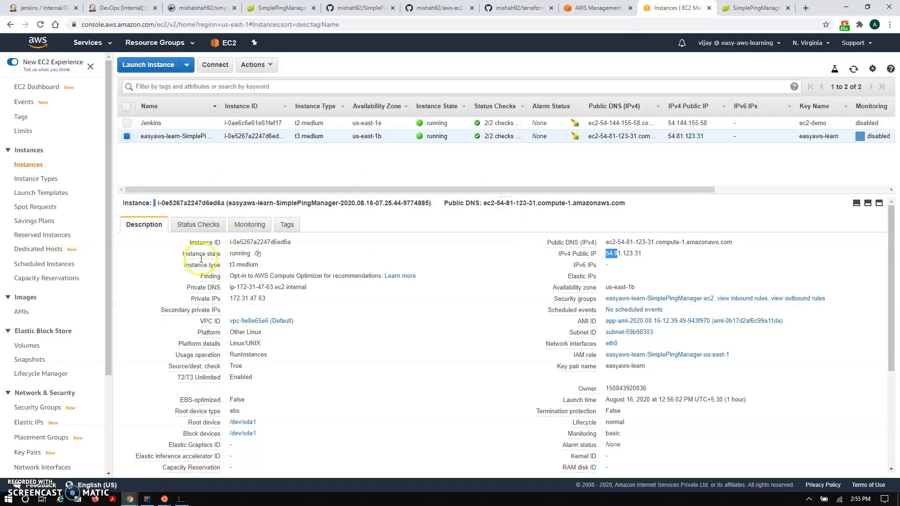
scroll(96, 379, down, 3)
click(40, 437)
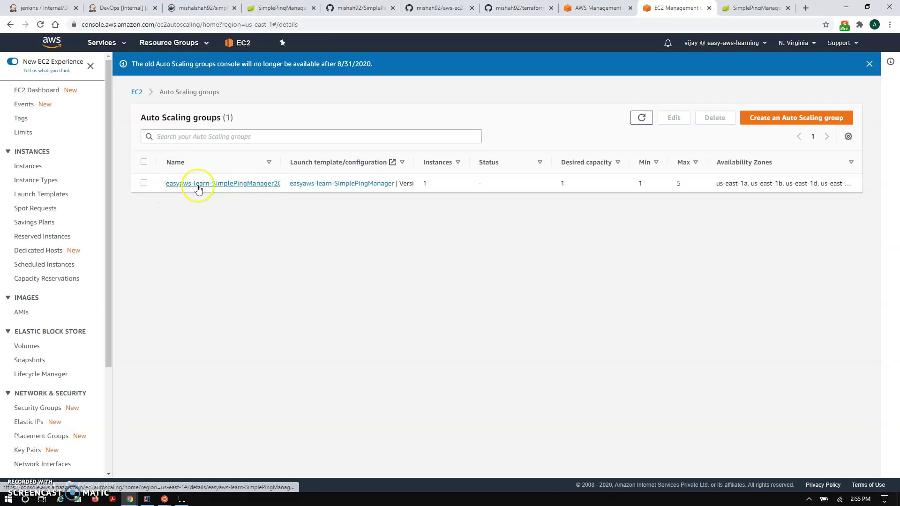
Review the easyaws-learn-SimplePingManager group's capacity: desired 1, minimum 1, maximum 5.
click(196, 185)
scroll(275, 375, down, 1)
scroll(275, 377, up, 1)
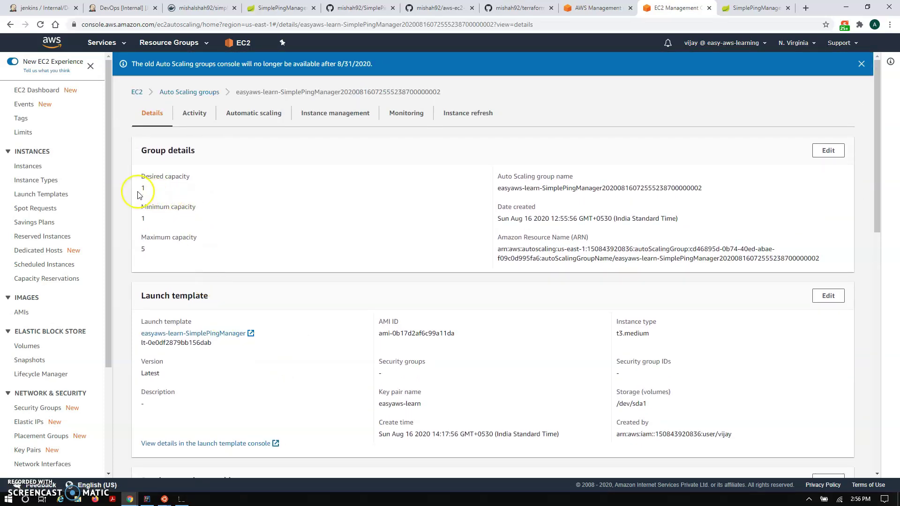
double_click(158, 222)
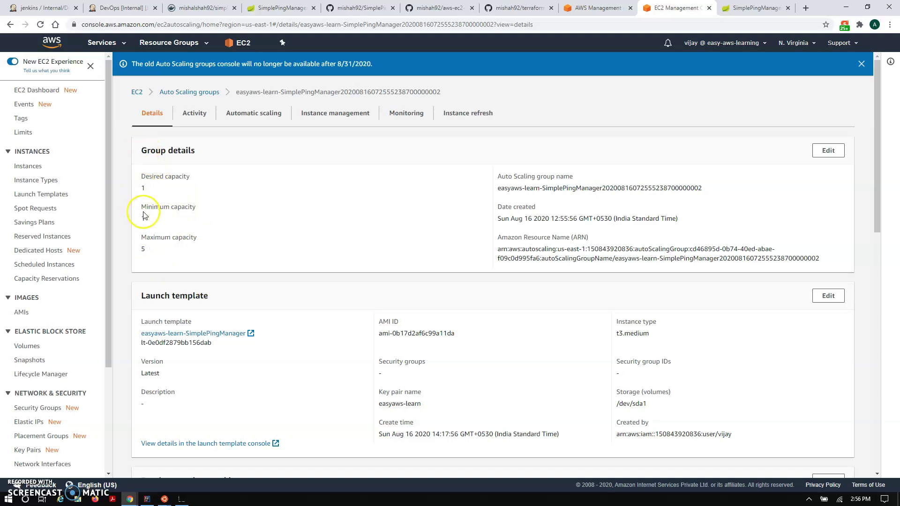
click(164, 222)
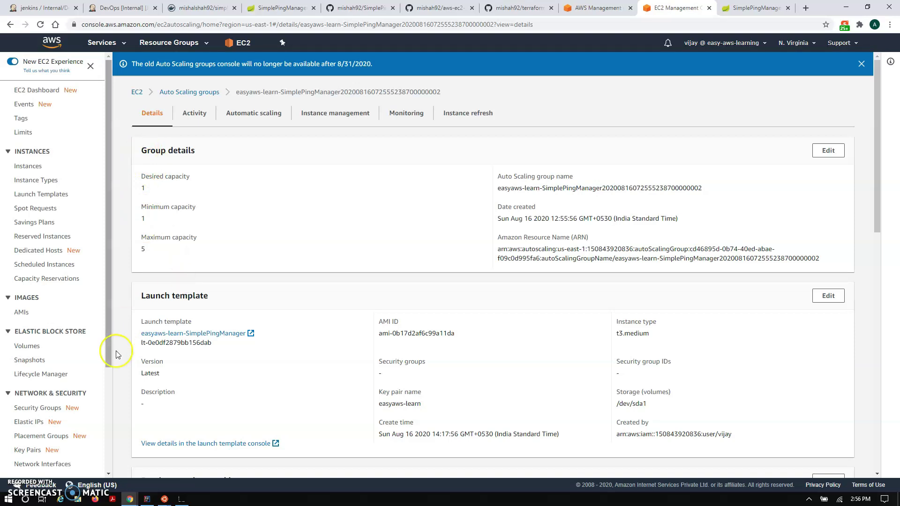
scroll(80, 450, down, 2)
scroll(100, 329, down, 2)
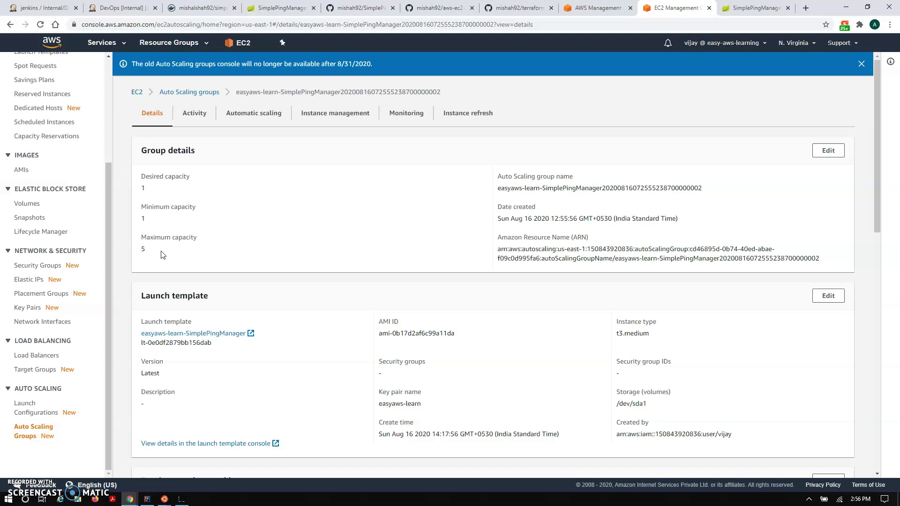
click(33, 370)
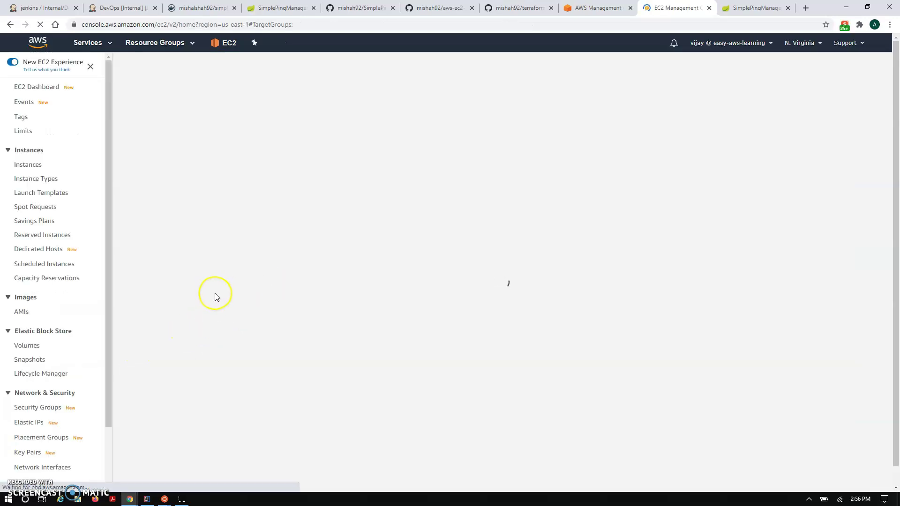
Open the easyaws-learn-SimplePingManager target group and find its health check path.
click(245, 162)
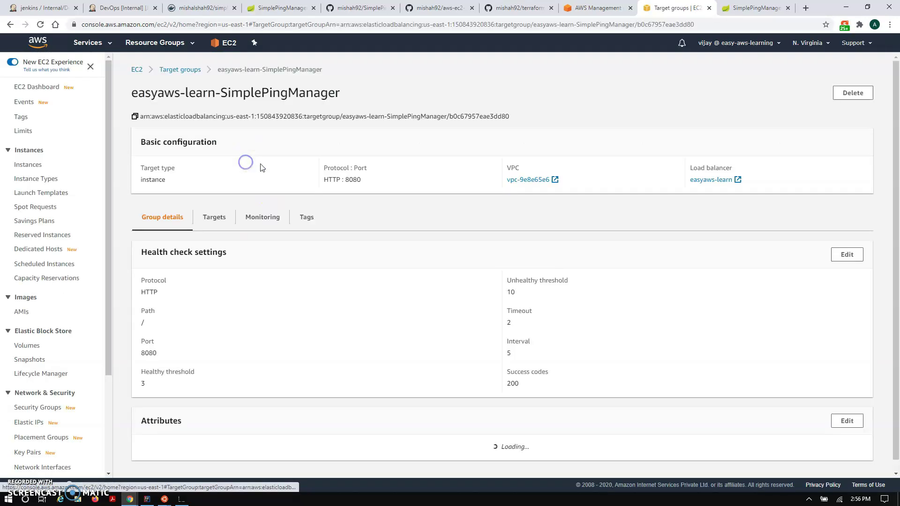
scroll(328, 307, down, 2)
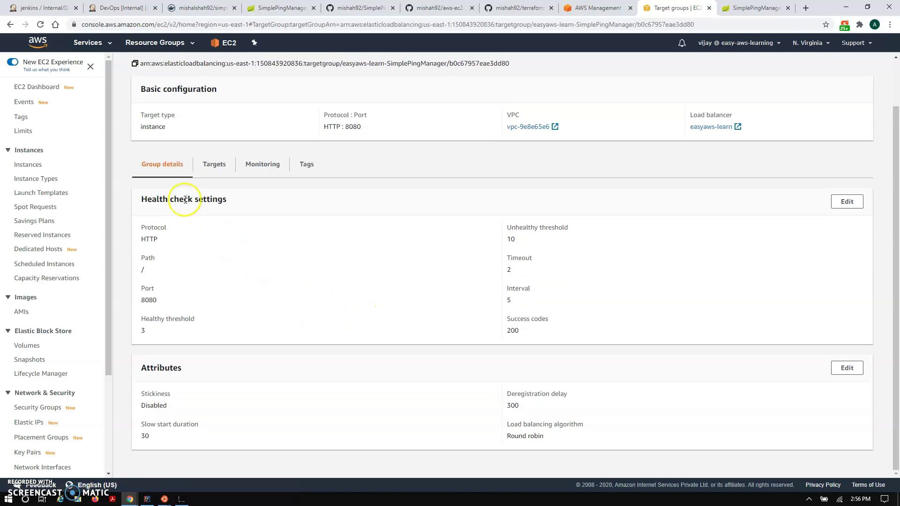
drag(145, 258, 181, 261)
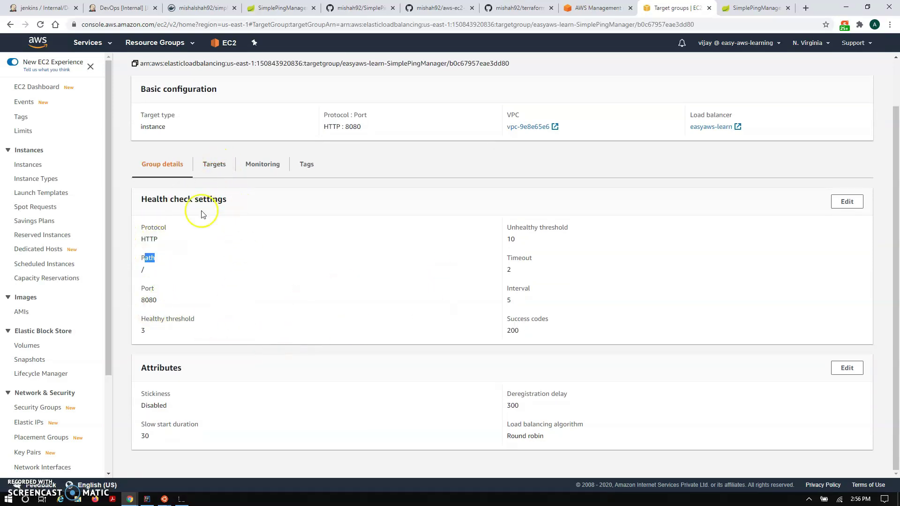
Confirm the SimplePingManager instance is registered as a healthy target.
click(214, 164)
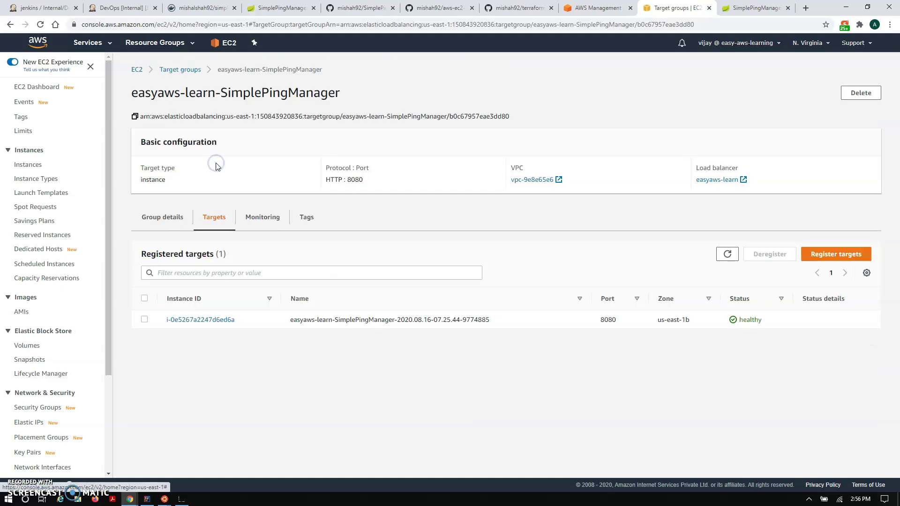
drag(356, 319, 482, 326)
click(481, 327)
click(755, 323)
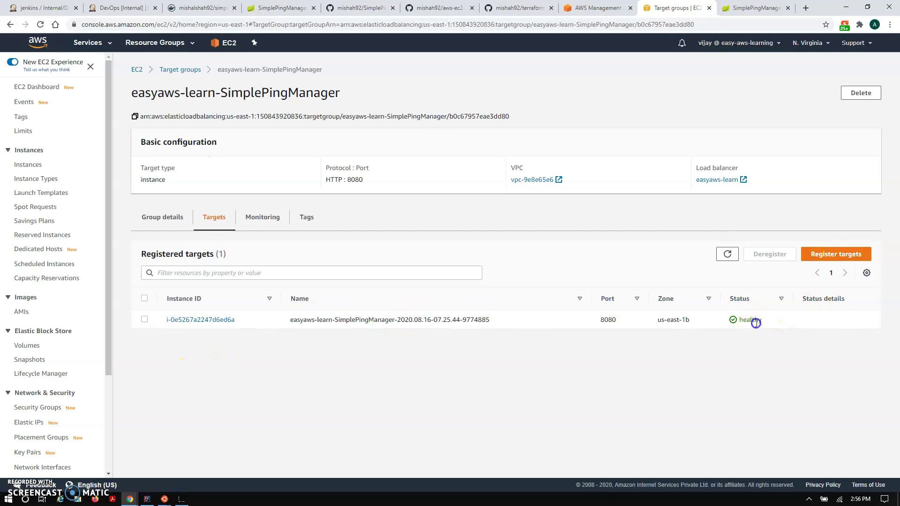
Review the health checks: HTTP, path /, port 8080, timeout 2, interval 5.
click(164, 220)
double_click(148, 322)
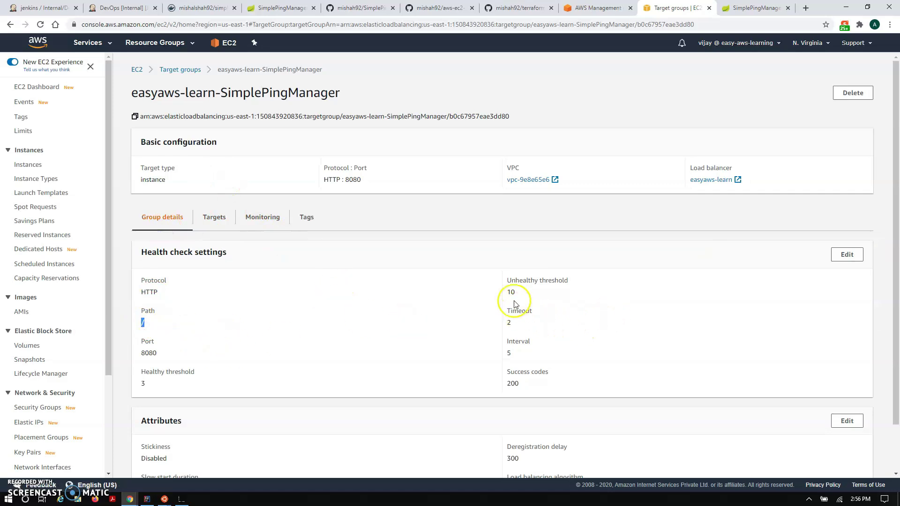
double_click(527, 323)
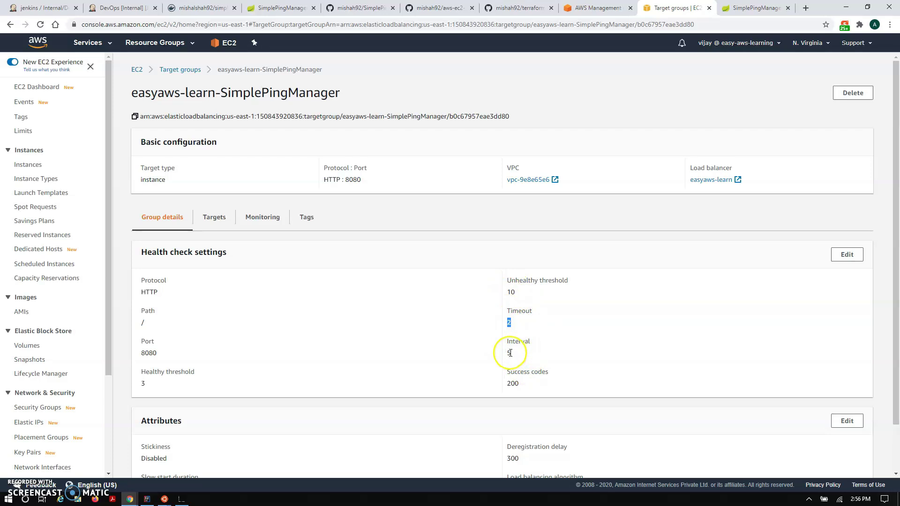
scroll(66, 280, down, 3)
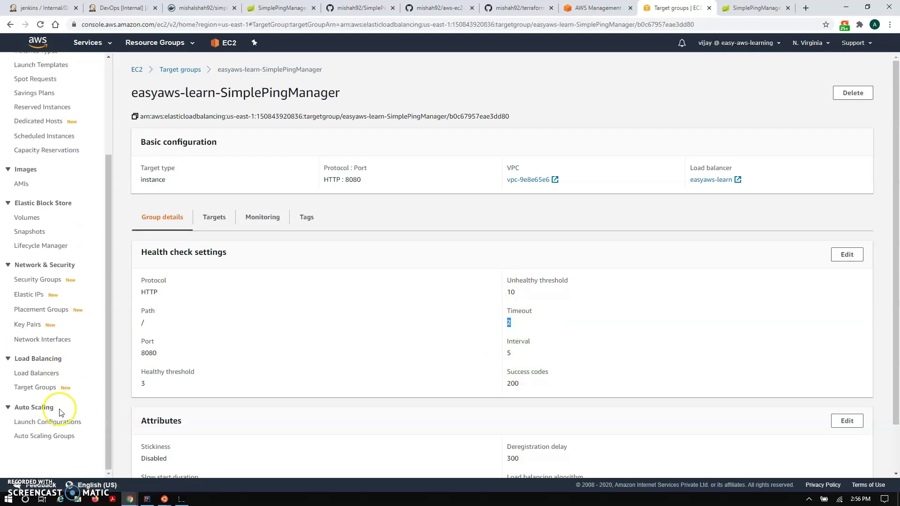
click(44, 373)
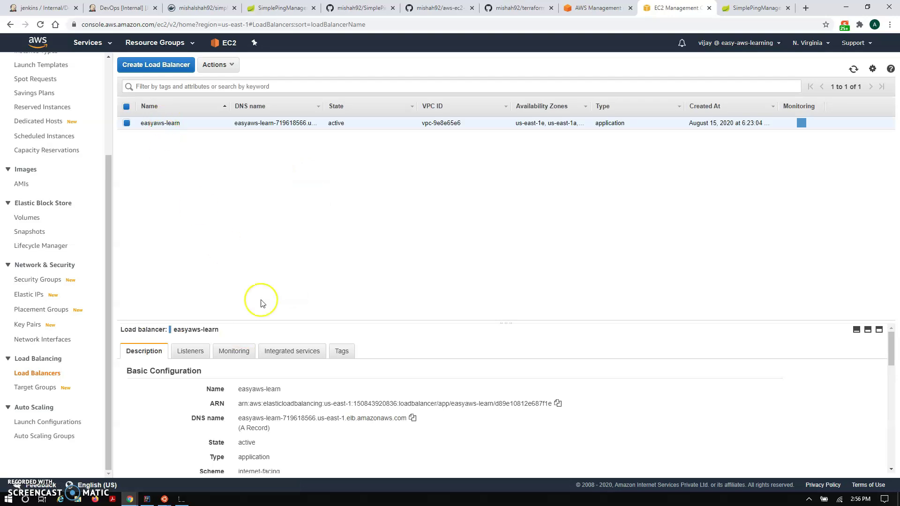
Show easyaws-learn's listeners: HTTP 80 redirects to HTTPS 443, forwarding to the SimplePingManager target group.
click(191, 353)
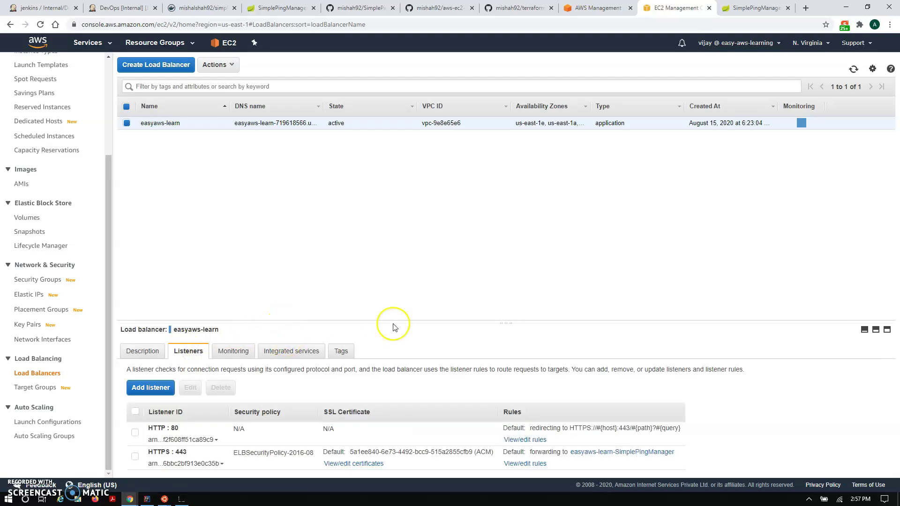
drag(503, 324, 533, 225)
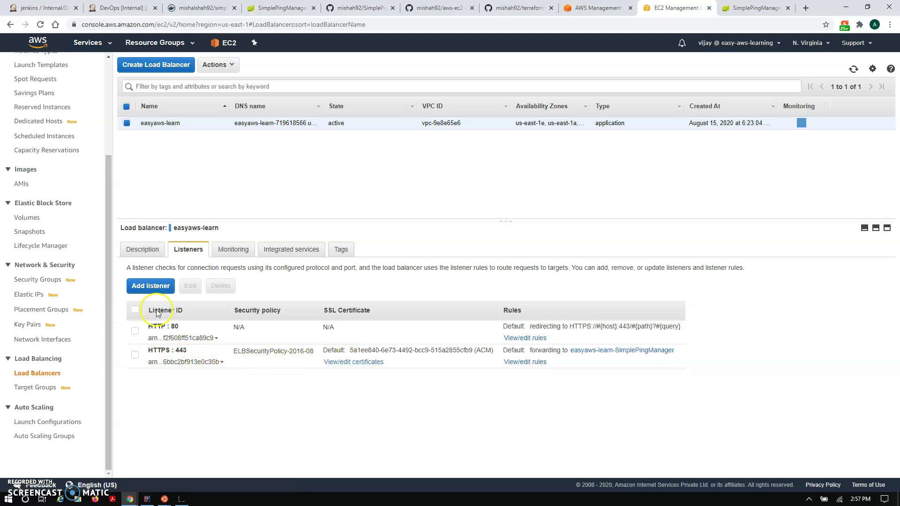
click(363, 362)
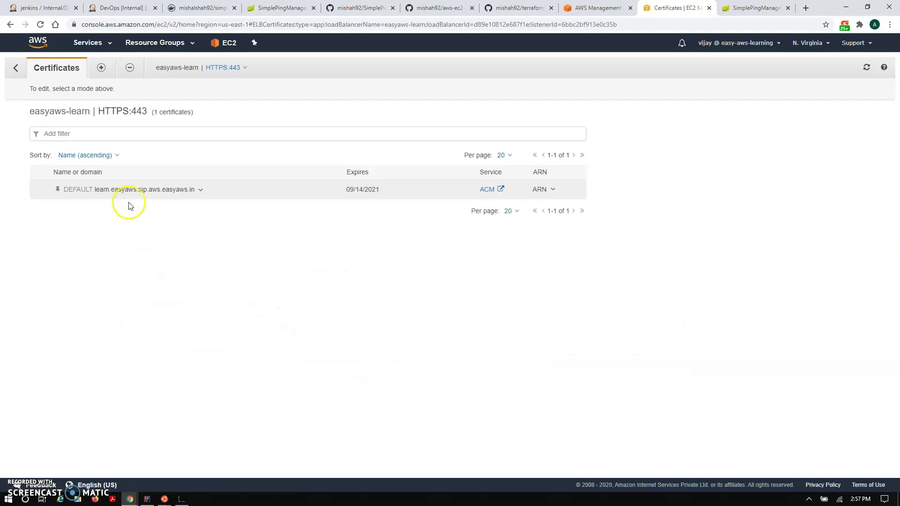
Expand the HTTPS 443 listener's default certificate and open it in Certificate Manager.
click(201, 191)
click(169, 112)
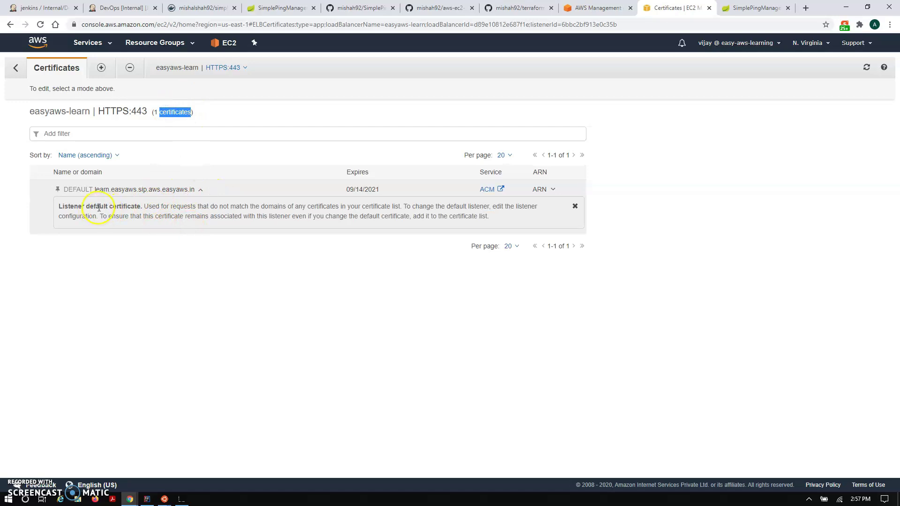
click(493, 192)
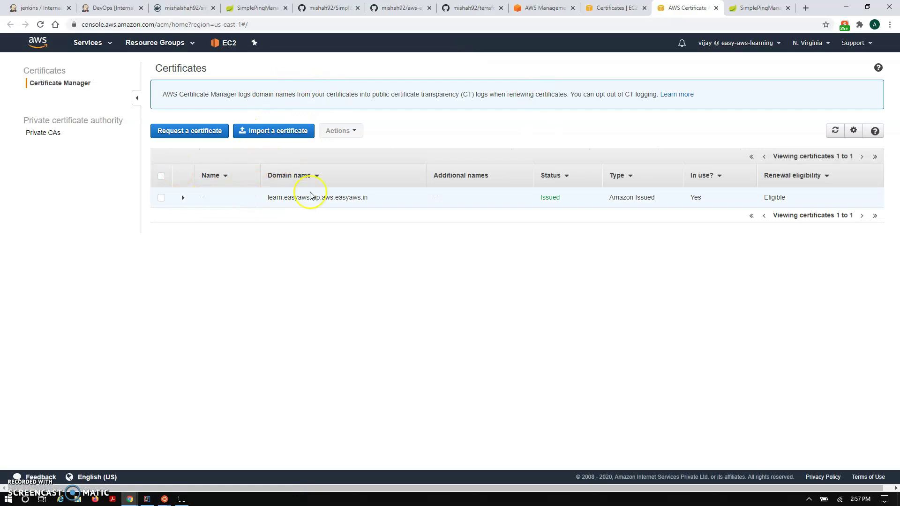
Confirm learn.easyaws.sip.aws.easyaws.in is Issued and in use, then review the default certificate note.
drag(286, 198, 352, 197)
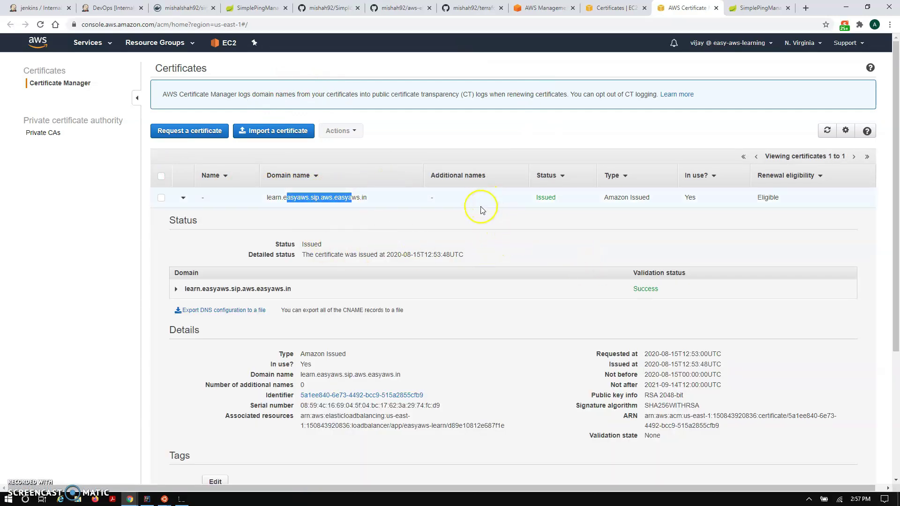
key(ctrl+shift+Tab)
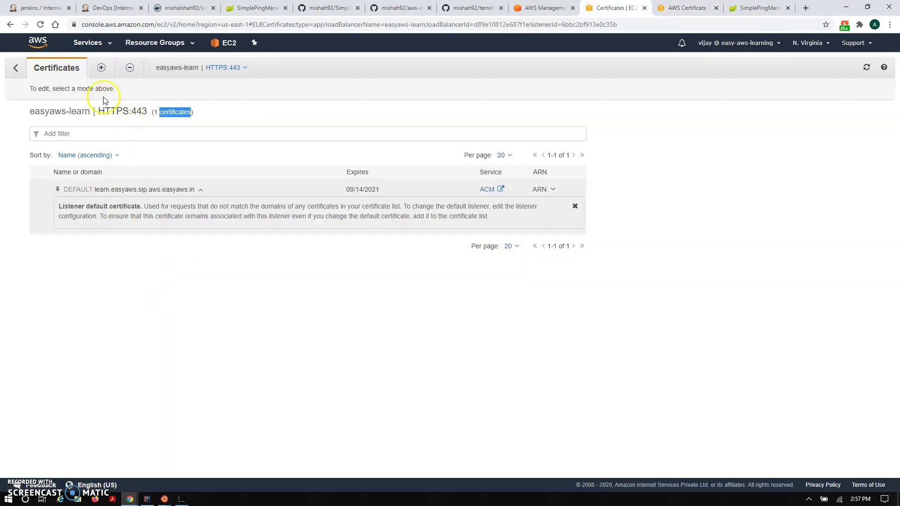
drag(84, 206, 289, 221)
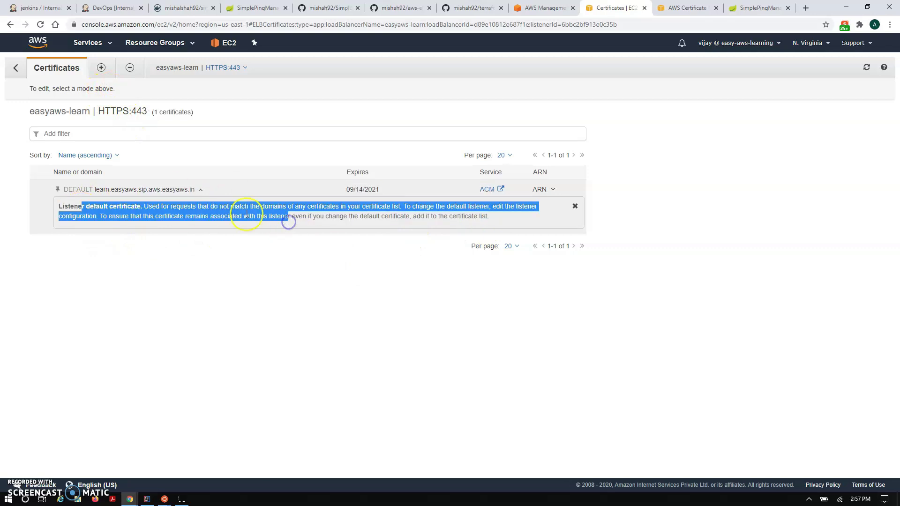